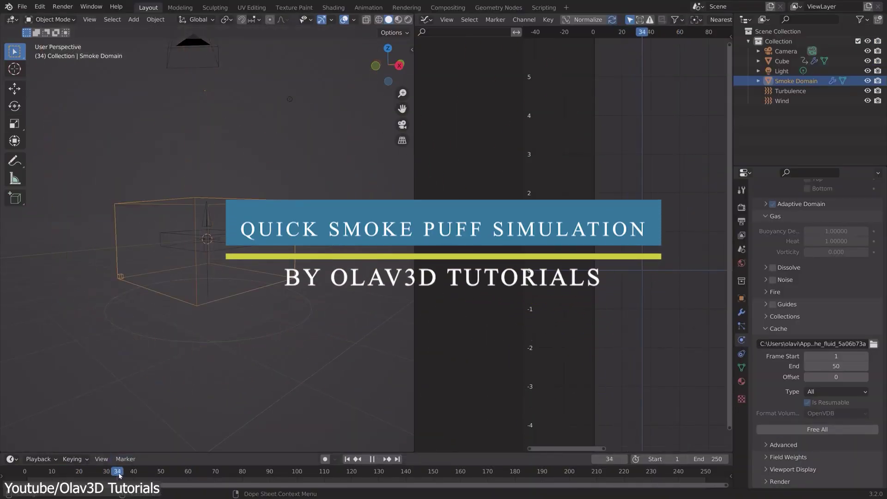
# - Split off a Graph Editor beside the 3D viewport to show the cube's Flow Behavior keyframes
pyautogui.press('space')
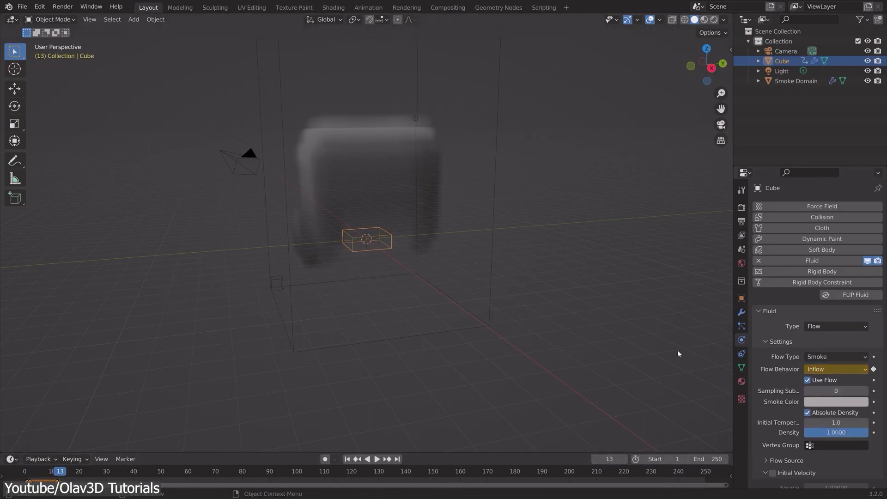
pyautogui.moveTo(731, 16); pyautogui.dragTo(414, 69)
pyautogui.click(426, 19)
pyautogui.click(545, 60)
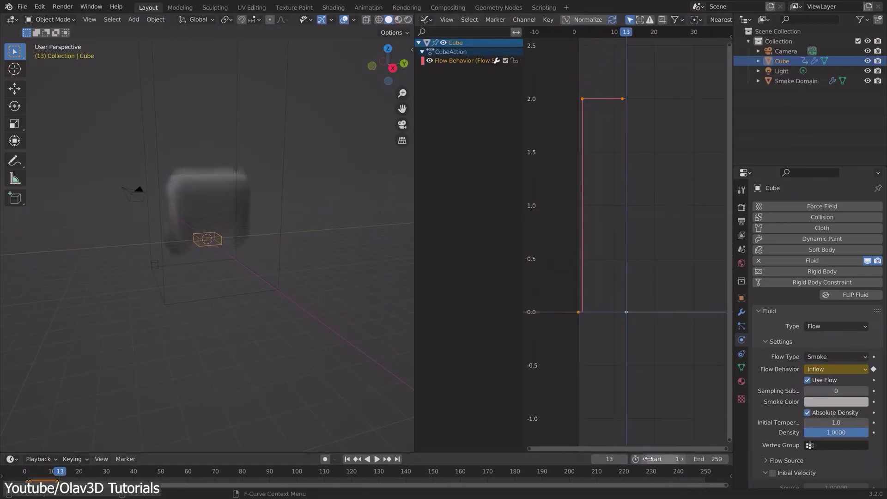
# - Duplicate the cube's Flow Behavior keyframes and repeat the duplication along the whole timeline
pyautogui.hotkey('shift', 'd')
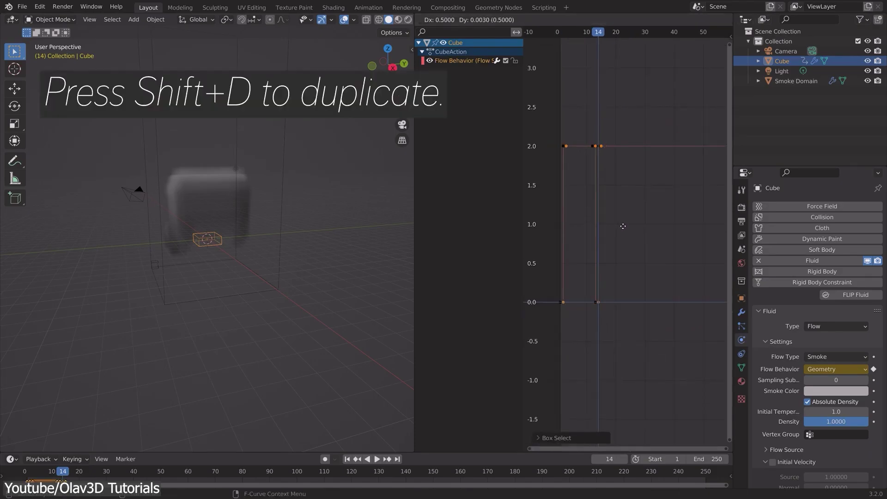
pyautogui.click(679, 235)
pyautogui.scroll(-10, 673, 243)
pyautogui.hotkey('shift', 'r')
pyautogui.hotkey('shift', 'r')
pyautogui.hotkey('shift', 'r')
pyautogui.hotkey('shift', 'r')
pyautogui.hotkey('shift', 'r')
pyautogui.hotkey('shift', 'r')
pyautogui.hotkey('shift', 'r')
pyautogui.hotkey('shift', 'r')
pyautogui.hotkey('shift', 'r')
pyautogui.hotkey('shift', 'r')
pyautogui.hotkey('shift', 'r')
pyautogui.hotkey('shift', 'r')
pyautogui.hotkey('shift', 'r')
pyautogui.hotkey('shift', 'r')
pyautogui.hotkey('shift', 'r')
pyautogui.hotkey('shift', 'r')
pyautogui.hotkey('shift', 'r')
pyautogui.hotkey('shift', 'r')
pyautogui.hotkey('shift', 'r')
pyautogui.hotkey('shift', 'r')
pyautogui.press('Home')
pyautogui.scroll(3, 225, 247)
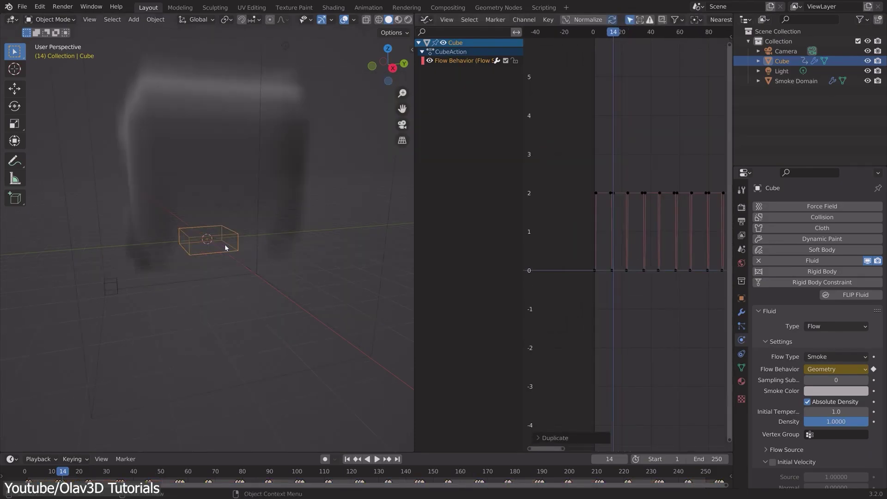
# - Add a Turbulence force field to the smoke scene
pyautogui.scroll(-15, 780, 395)
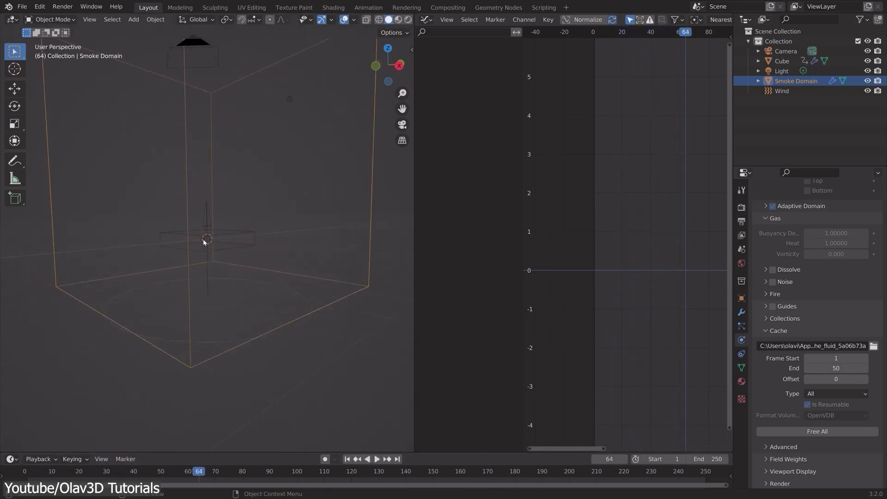
pyautogui.hotkey('shift', 'a')
pyautogui.click(239, 252)
pyautogui.click(370, 236)
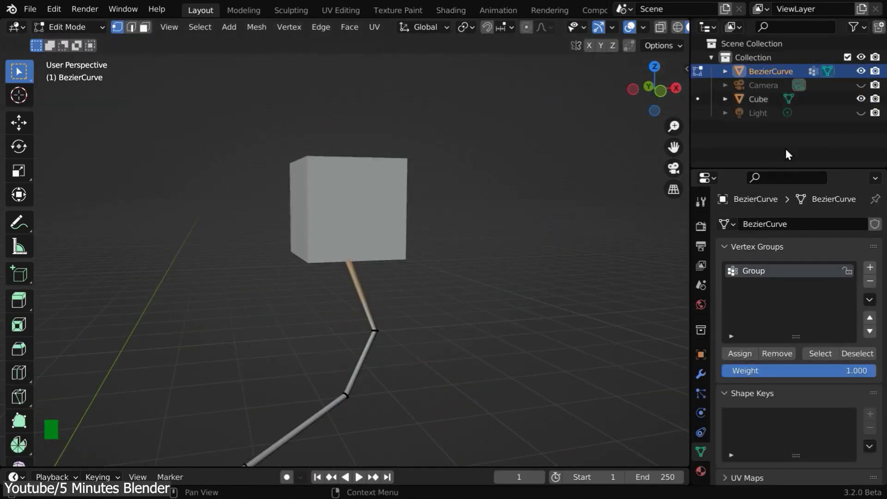
# - Hook the selected end of the BezierCurve cable to the cube and collapse the Hook modifier
pyautogui.click(288, 26)
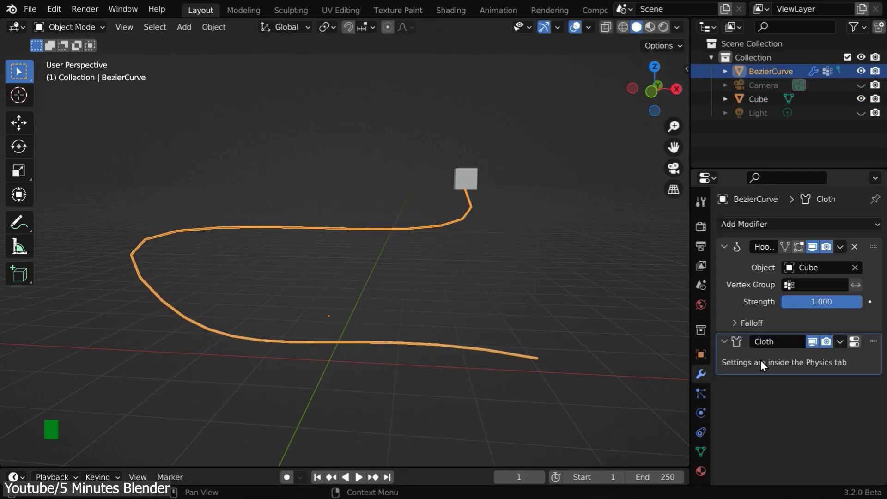
pyautogui.click(724, 246)
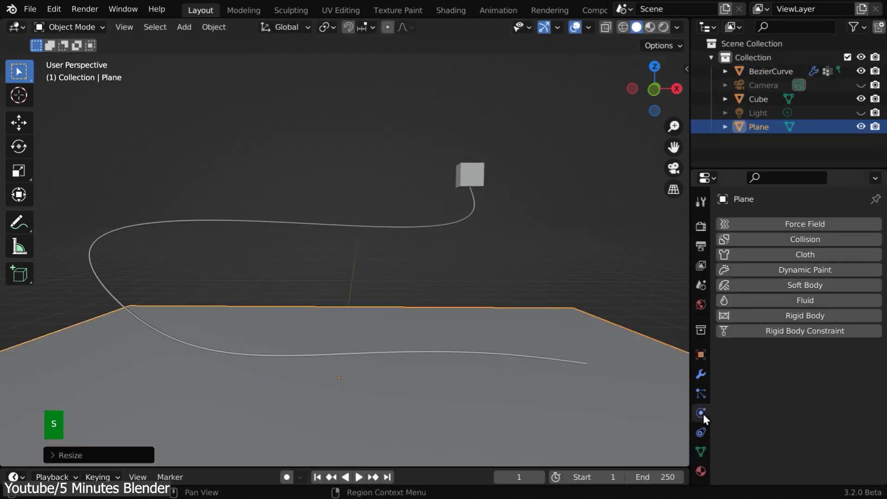
# - Enable Collision physics on the ground plane and bring up the cable's cloth collision settings
pyautogui.click(802, 249)
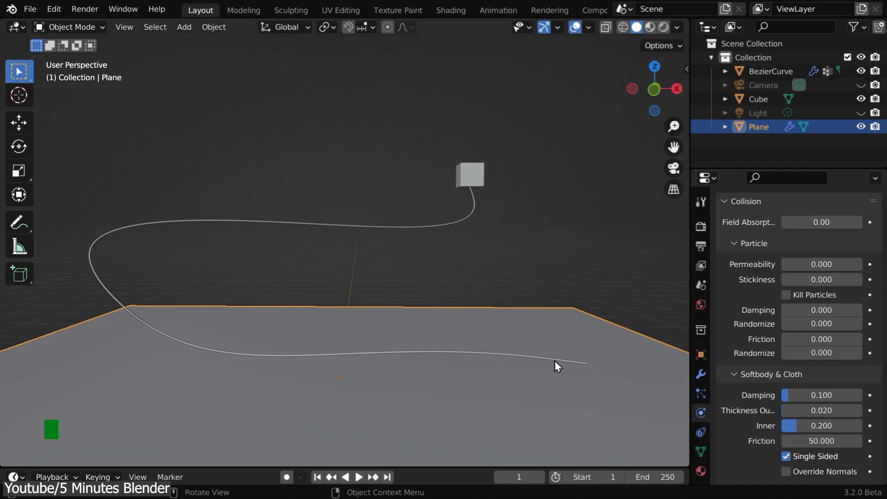
pyautogui.click(556, 363)
pyautogui.scroll(-10, 748, 391)
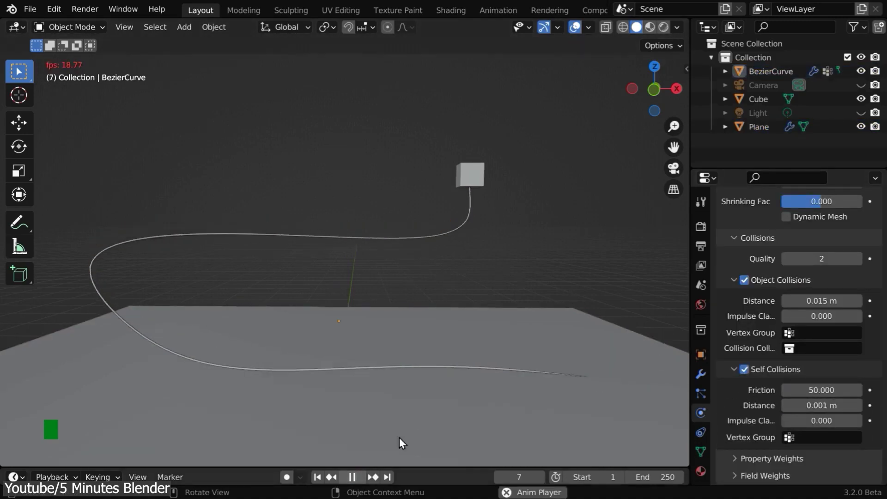
# - Move the cube with the attached cable end to try out the cloth simulation
pyautogui.click(469, 175)
pyautogui.press('g')
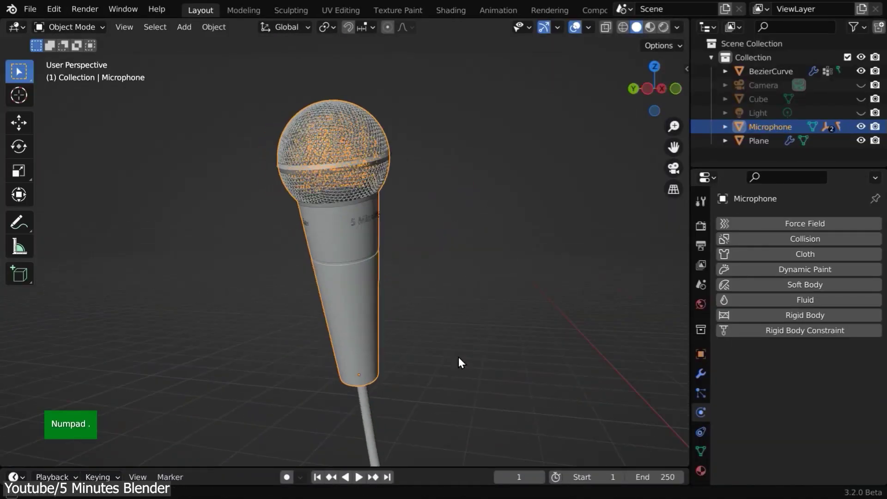
# - Delete the placeholder cube at the microphone end of the cable
pyautogui.press('KP_Decimal')
pyautogui.click(434, 226)
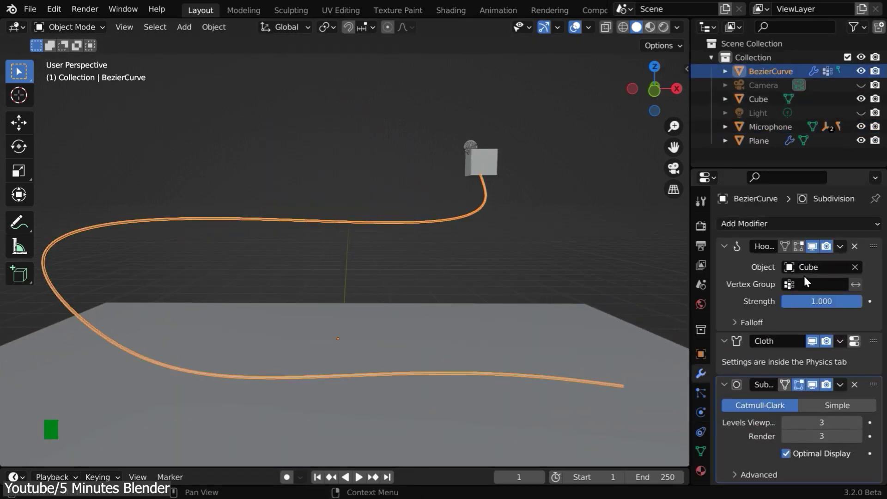
pyautogui.click(487, 170)
pyautogui.press('x')
# - Go to frame 50 and insert a transform keyframe for the Microphone
pyautogui.click(526, 479)
pyautogui.write('5')
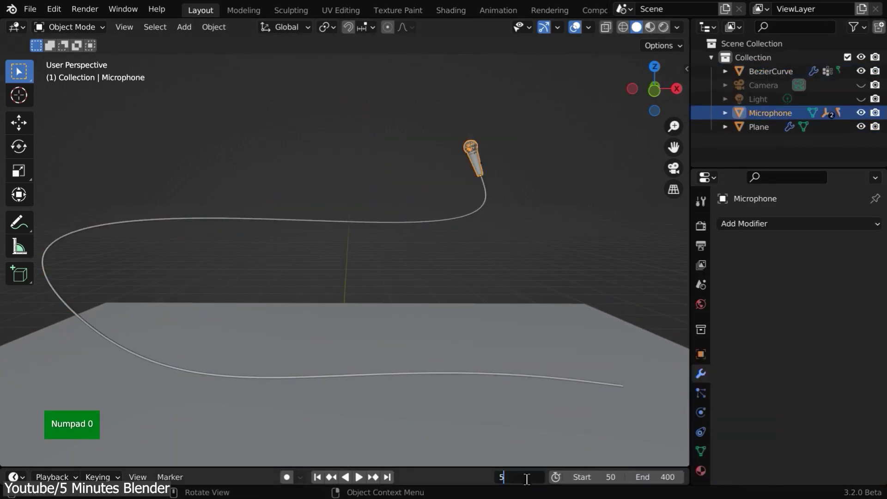
pyautogui.write('0')
pyautogui.press('Return')
pyautogui.click(700, 354)
pyautogui.press('i')
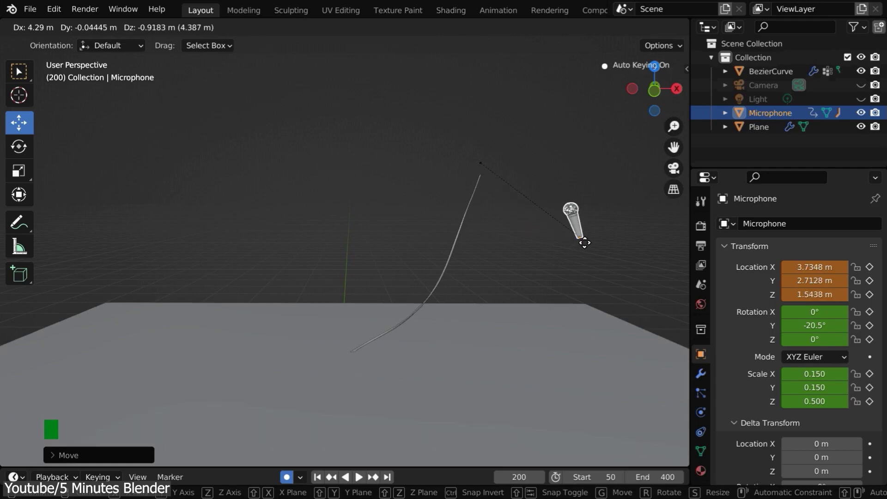
# - Open the physics settings of the selected object
pyautogui.click(700, 412)
pyautogui.scroll(-10, 805, 305)
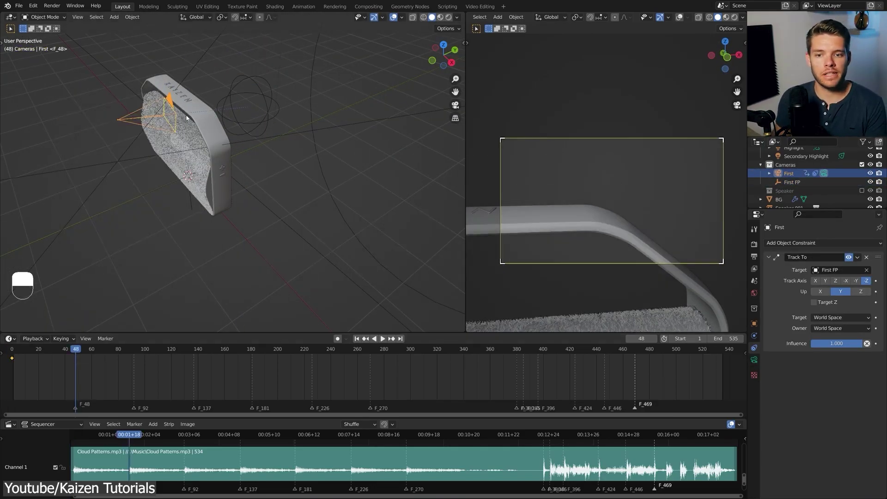
# - Align the new camera to the view so that it frames the speaker's plus and minus side buttons
pyautogui.press('KP_0')
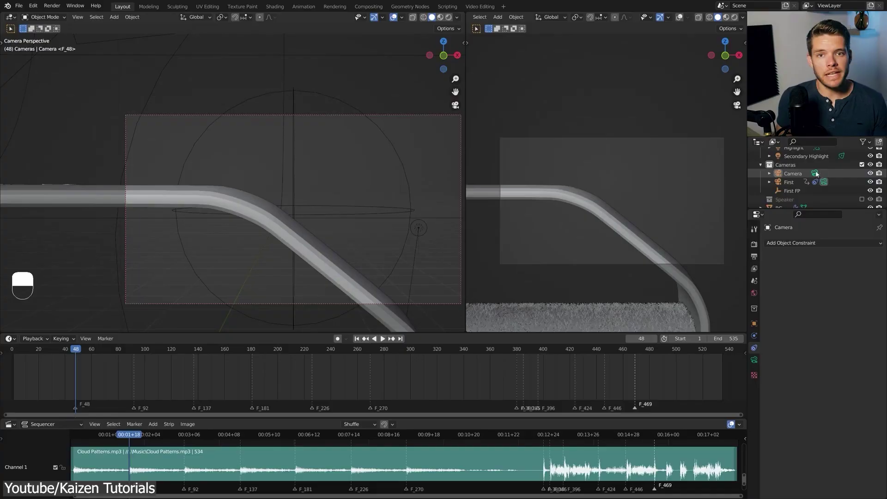
pyautogui.press('ctrl+alt+KP_0')
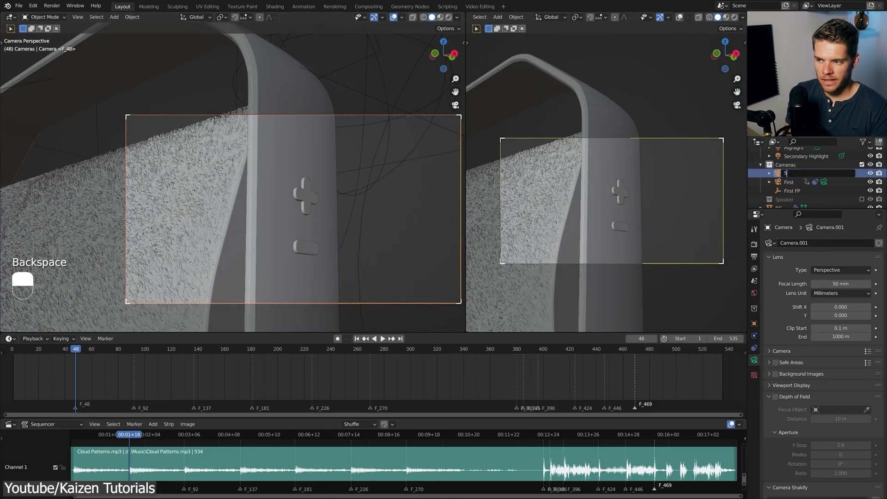
pyautogui.hotkey('ctrl', 'z')
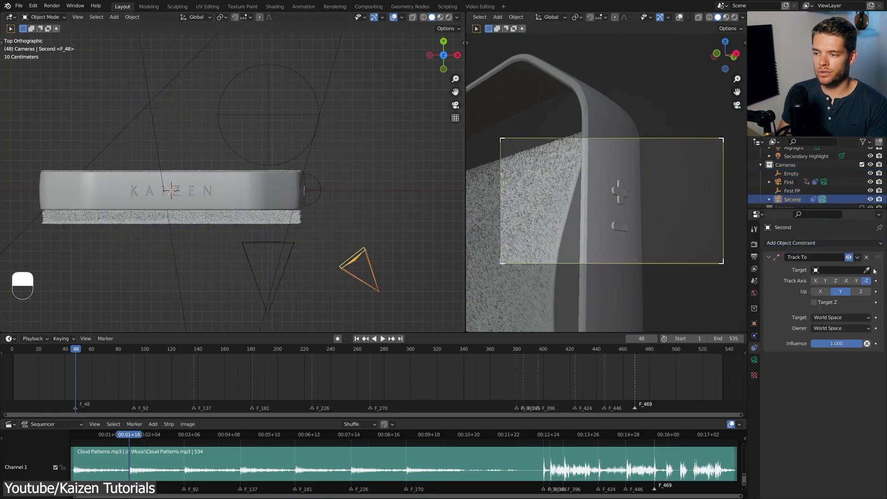
# - Set the Second camera's Track To target to Empty from the front view and open its camera settings
pyautogui.click(866, 269)
pyautogui.press('KP_1')
pyautogui.click(350, 219)
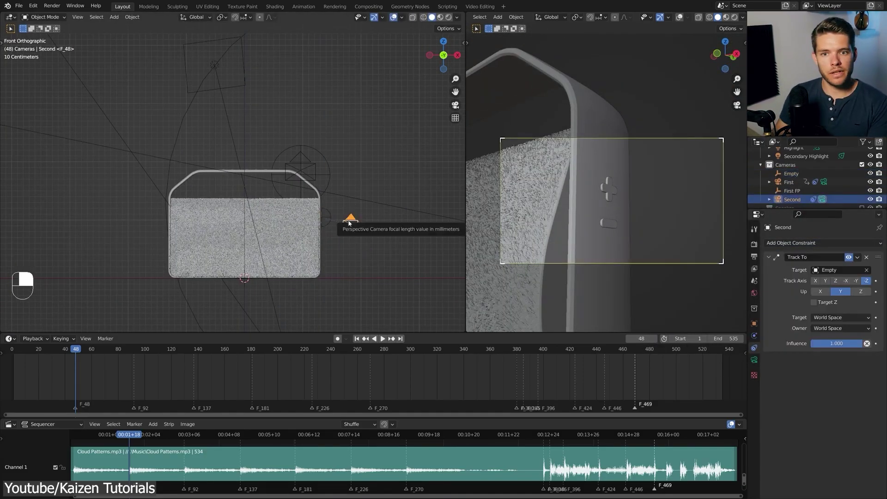
pyautogui.press('Return')
pyautogui.click(754, 359)
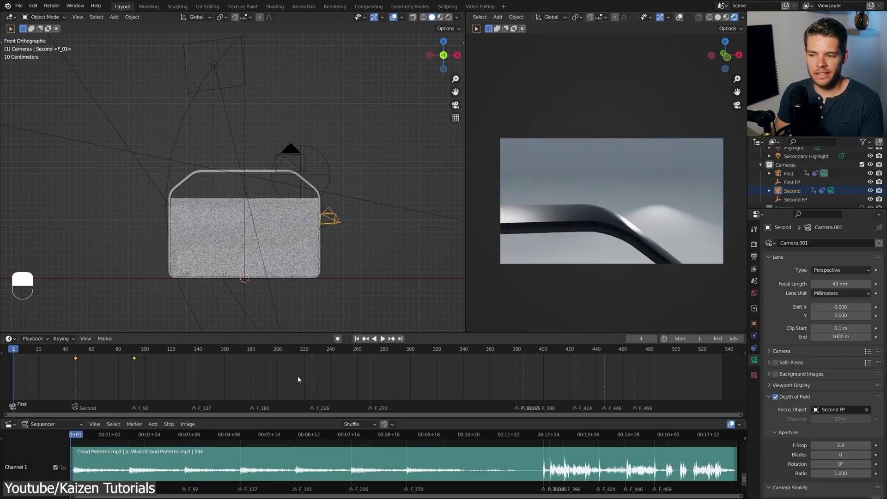
# - Play the animation from frame 1 to review the First and Second camera shots
pyautogui.press('space')
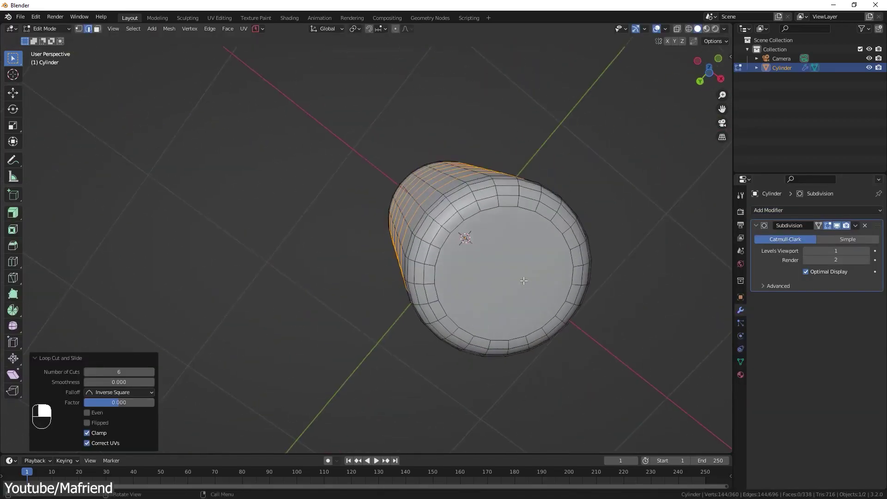
# - Separate an in-place duplicate of the bottle's outer body faces into its own object and move it
pyautogui.press('3')
pyautogui.click(470, 270)
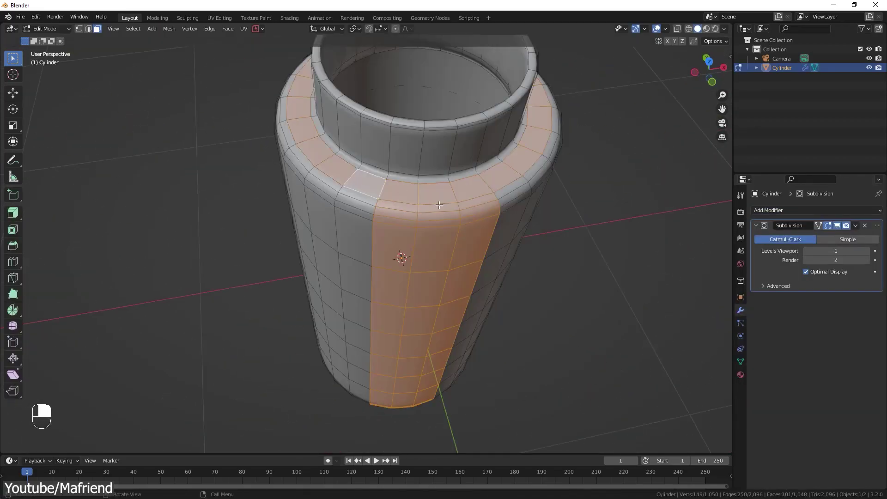
pyautogui.hotkey('shift', 'd')
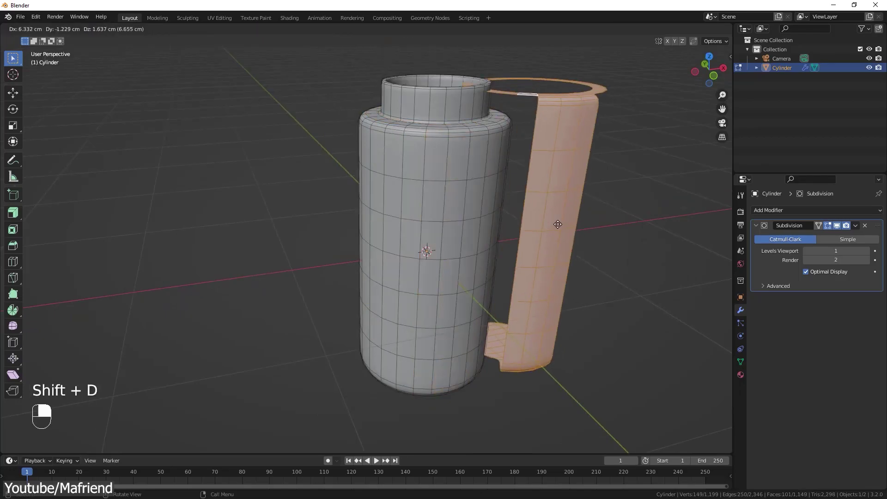
pyautogui.press('Escape')
pyautogui.press('p')
pyautogui.click(442, 275)
pyautogui.press('Tab')
pyautogui.press('g')
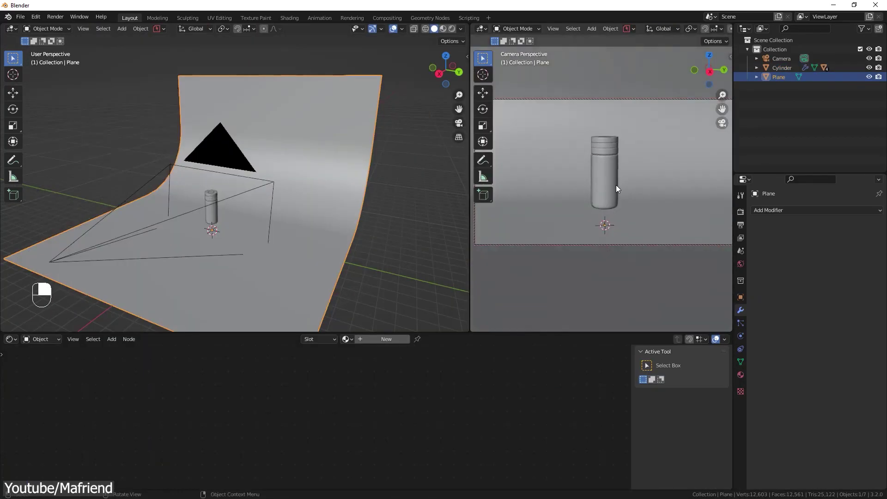
# - Set the render engine to Cycles for the bottle scene
pyautogui.scroll(2, 614, 189)
pyautogui.click(740, 211)
pyautogui.click(844, 211)
pyautogui.click(826, 241)
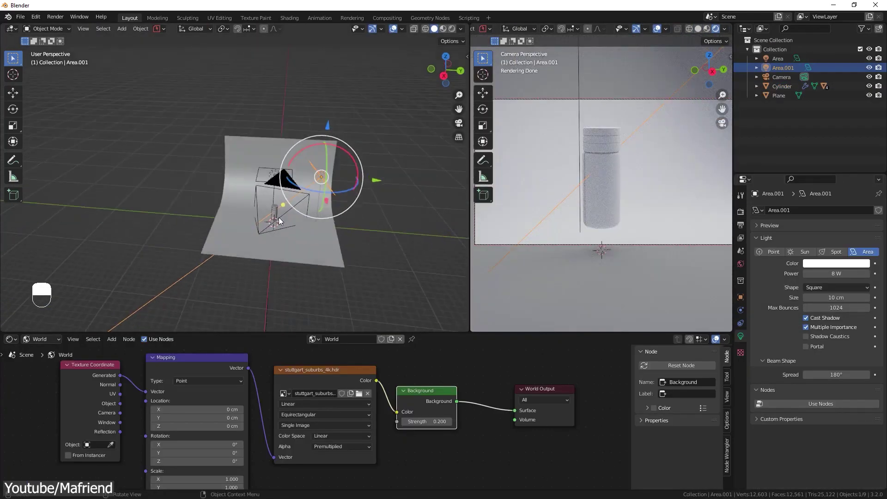
# - Duplicate the area light Area.001 and scale the copy
pyautogui.hotkey('shift', 'd')
pyautogui.press('s')
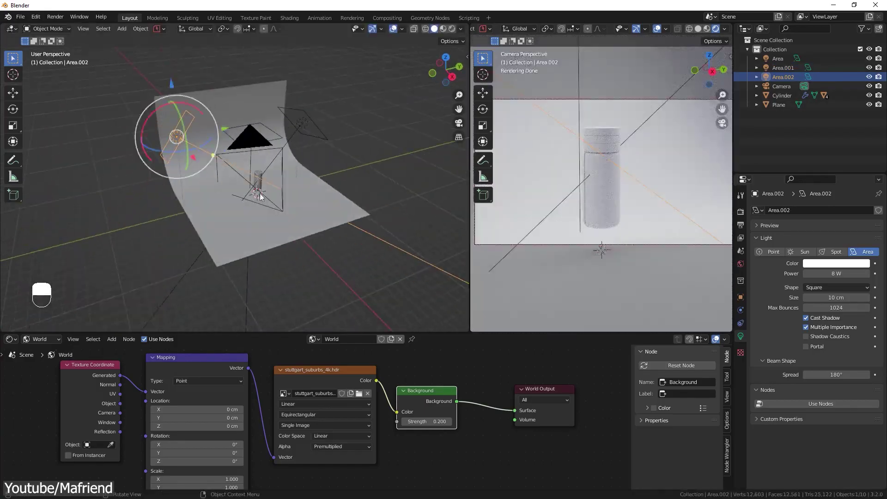
# - Connect the Texture Coordinate node's Object output to the Mapping node's Vector and open the Bump node's Strength for editing
pyautogui.moveTo(85, 359); pyautogui.dragTo(112, 350)
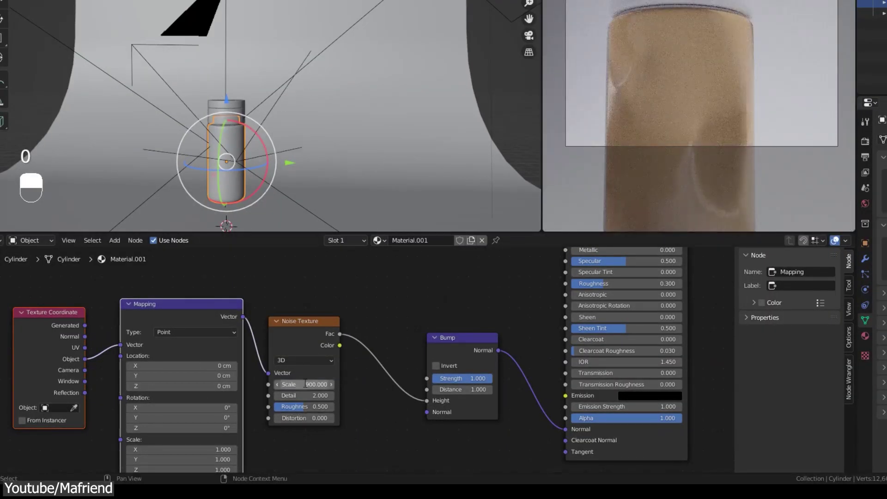
pyautogui.scroll(1, 480, 397)
pyautogui.click(460, 375)
pyautogui.press('BackSpace')
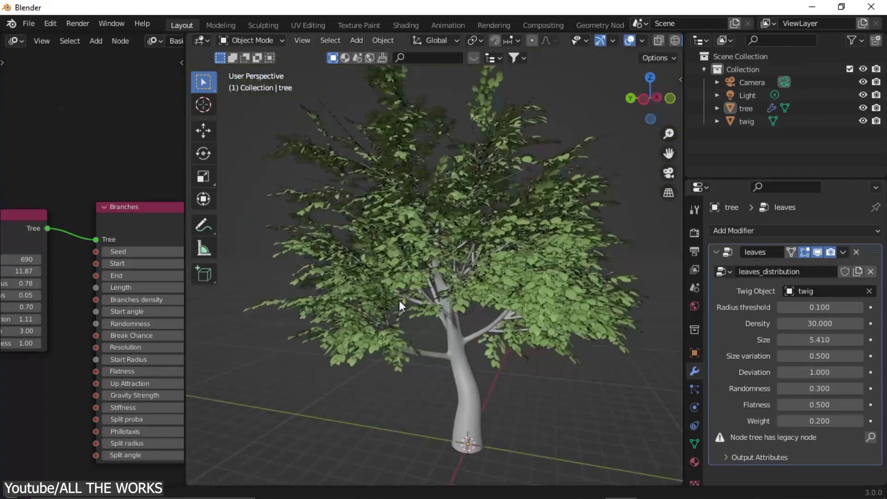
# - Select the original green tree beside its orange-highlighted duplicate
pyautogui.scroll(8, 434, 345)
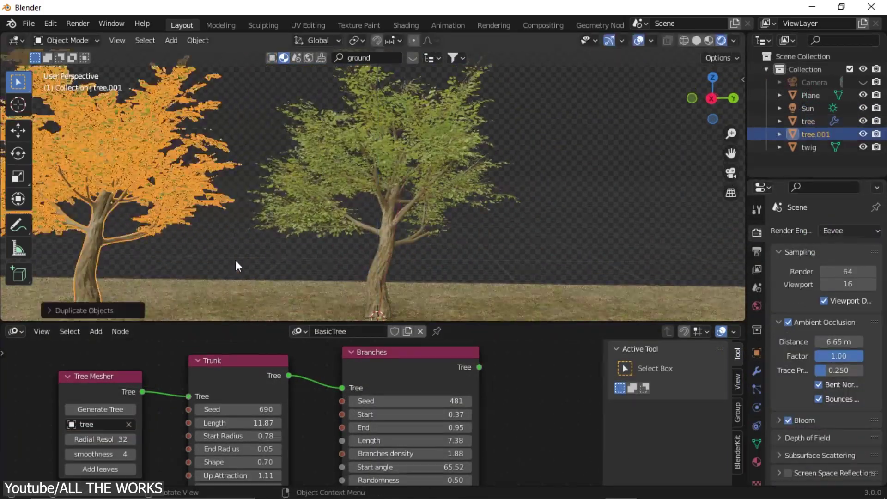
pyautogui.click(411, 256)
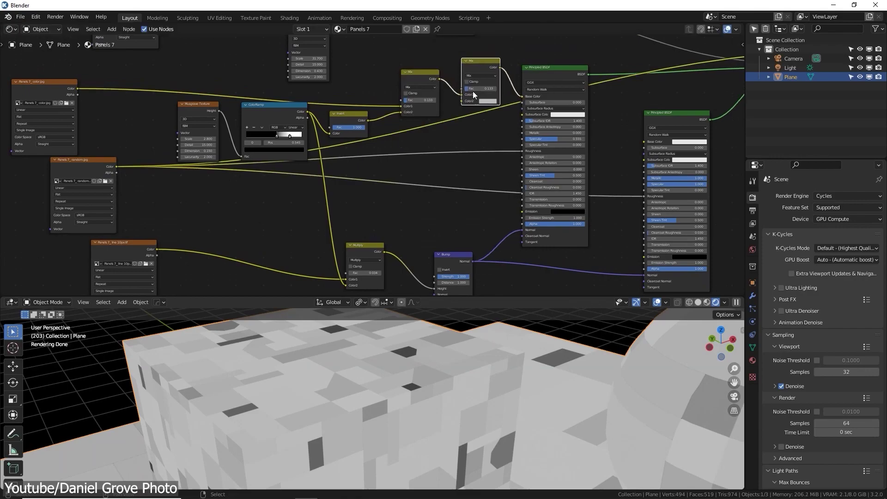
# - Open the name of the selected Mix node in the Panels 7 material for editing
pyautogui.press('F2')
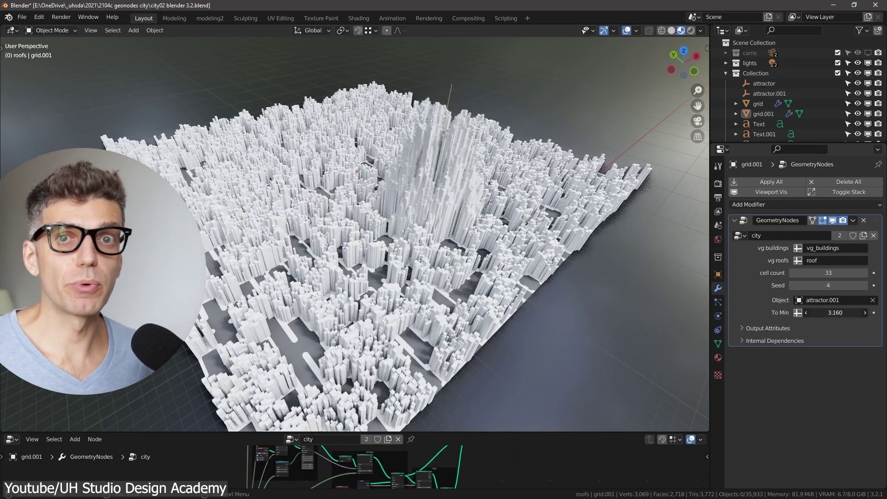
# - Select the attractor above the tallest buildings of the city grid
pyautogui.click(448, 96)
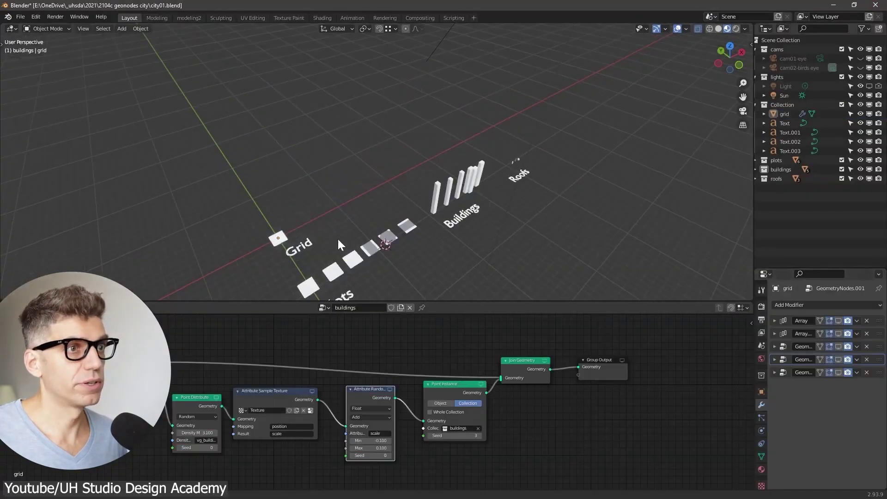
# - Turn on viewport display for the grid's Array and Geometry Nodes modifiers
pyautogui.click(838, 324)
pyautogui.click(839, 348)
pyautogui.scroll(-3, 398, 162)
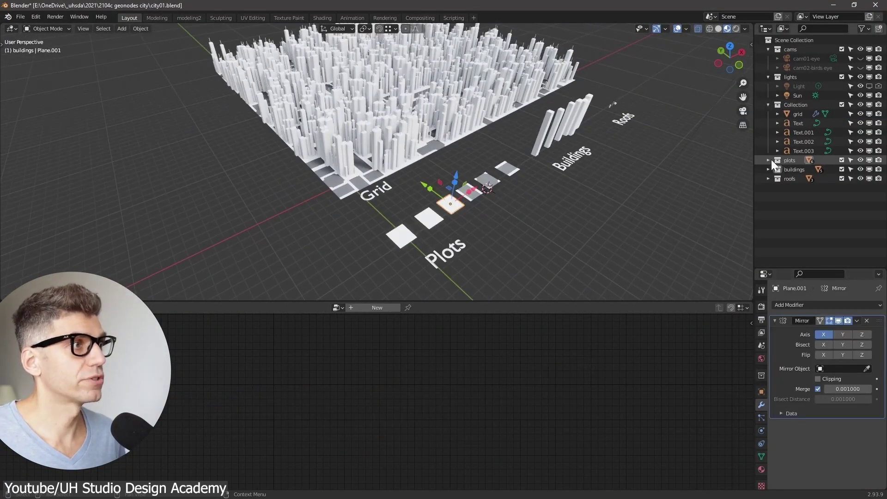
# - Expand the plots, buildings and roofs collections to list their objects
pyautogui.moveTo(769, 160); pyautogui.dragTo(769, 178)
pyautogui.scroll(-2, 799, 231)
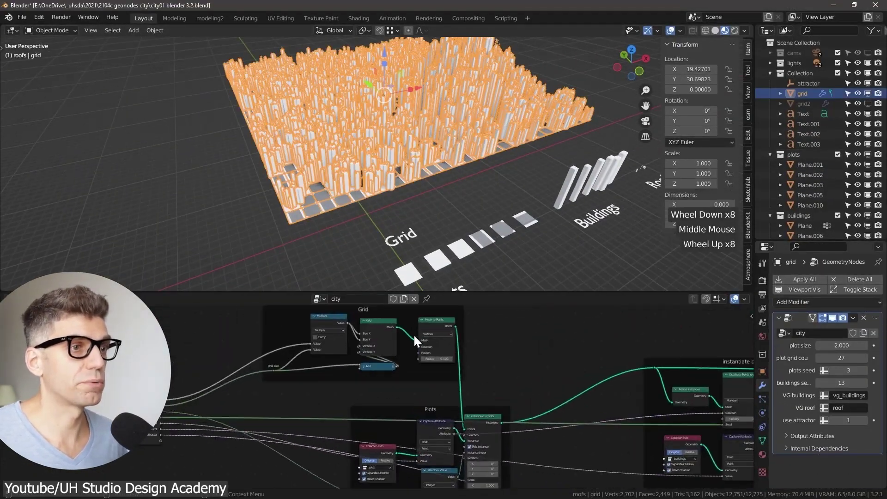
# - Examine the Grid and Plots sections of the city node tree and the whole generated city
pyautogui.moveTo(414, 334); pyautogui.dragTo(300, 390, button='middle')
pyautogui.scroll(-2, 491, 364)
pyautogui.moveTo(491, 364); pyautogui.dragTo(285, 447, button='middle')
pyautogui.click(351, 268)
pyautogui.scroll(-2, 422, 107)
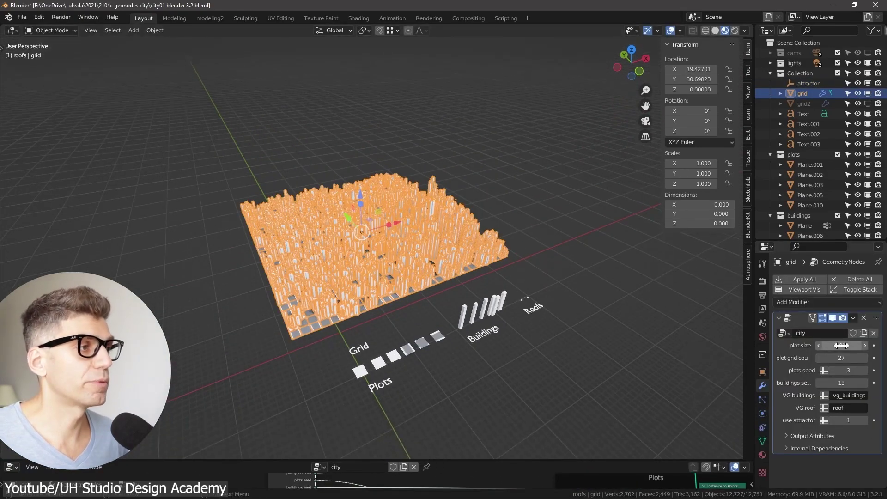
# - Adjust the plot grid count of the city and lower it to 21 on the duplicated grid
pyautogui.click(864, 358)
pyautogui.click(864, 358)
pyautogui.click(864, 358)
pyautogui.scroll(-2, 319, 300)
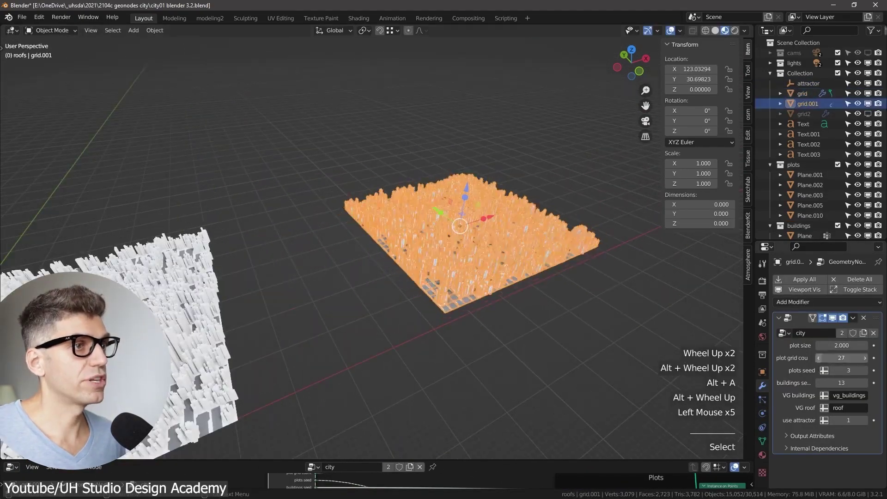
pyautogui.click(818, 358)
pyautogui.click(818, 358)
pyautogui.click(818, 357)
# - Enlarge the node editor area to show the city tree's Group Input and Plots nodes
pyautogui.scroll(2, 508, 231)
pyautogui.moveTo(481, 461); pyautogui.dragTo(481, 352)
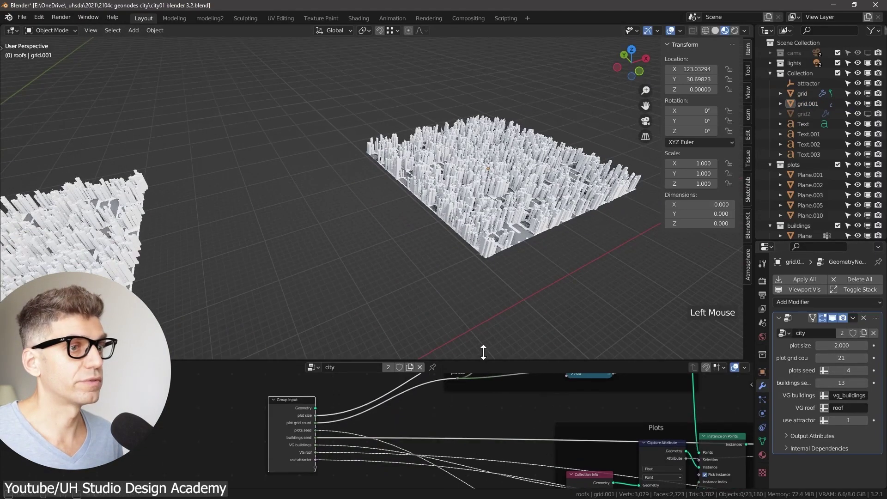
pyautogui.scroll(-9, 567, 431)
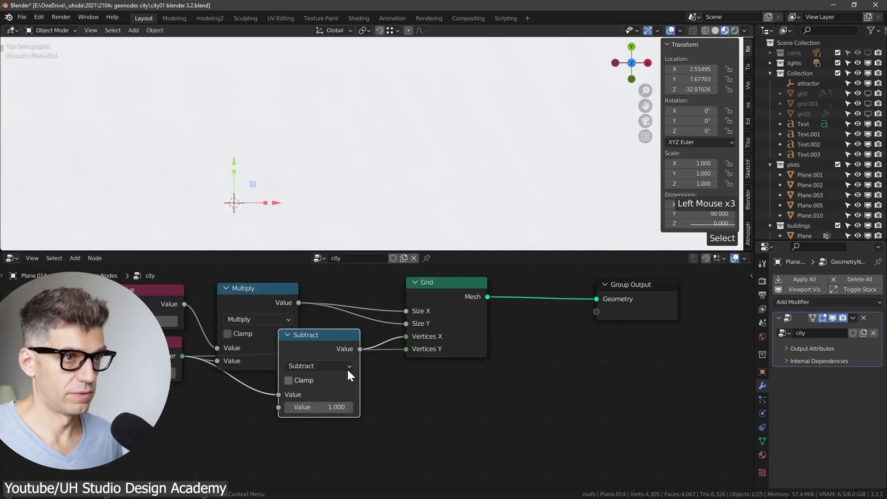
# - Change the math node feeding the Grid node's vertex counts to Add with a value of 1
pyautogui.scroll(-3, 431, 162)
pyautogui.scroll(1, 478, 226)
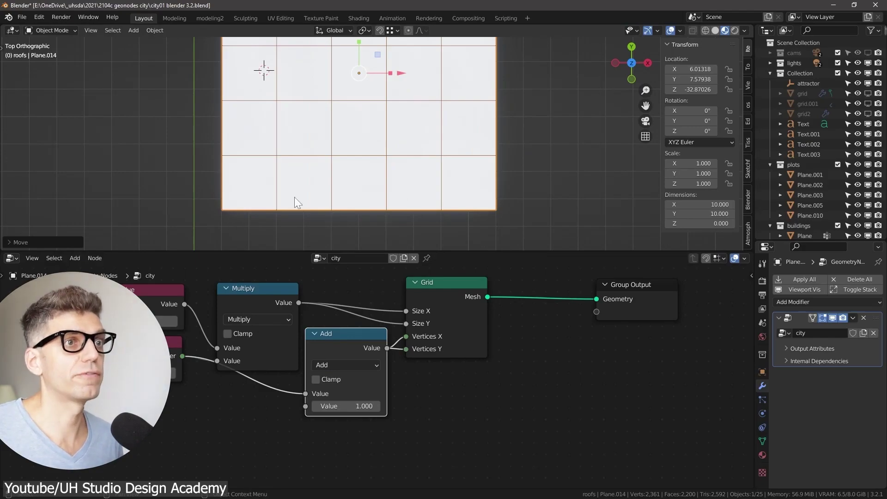
pyautogui.click(333, 385)
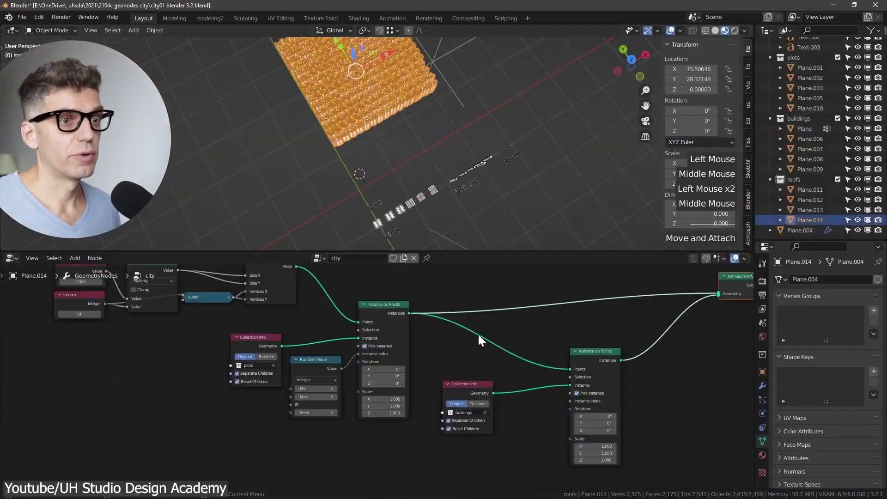
# - Feed the attractor distance through a Map Range (From Max 7.8, To Min 2, To Max 0) into the Z of a Combine XYZ node
pyautogui.scroll(2, 447, 340)
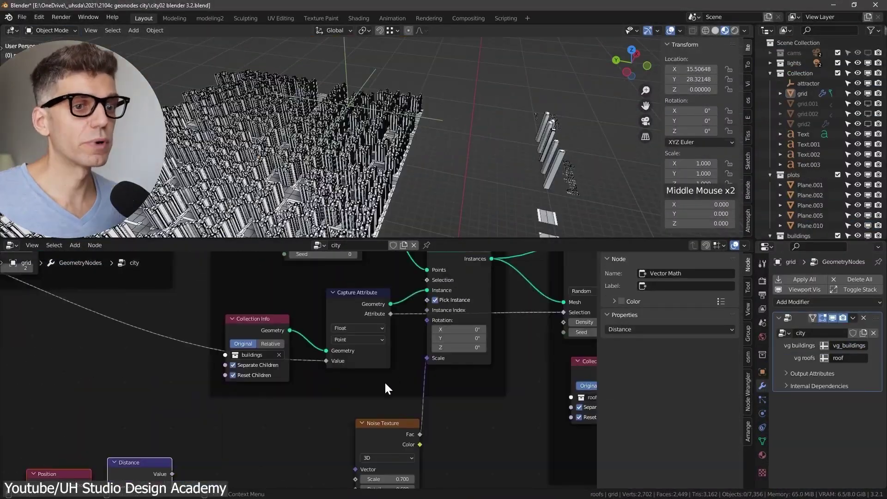
pyautogui.scroll(2, 310, 411)
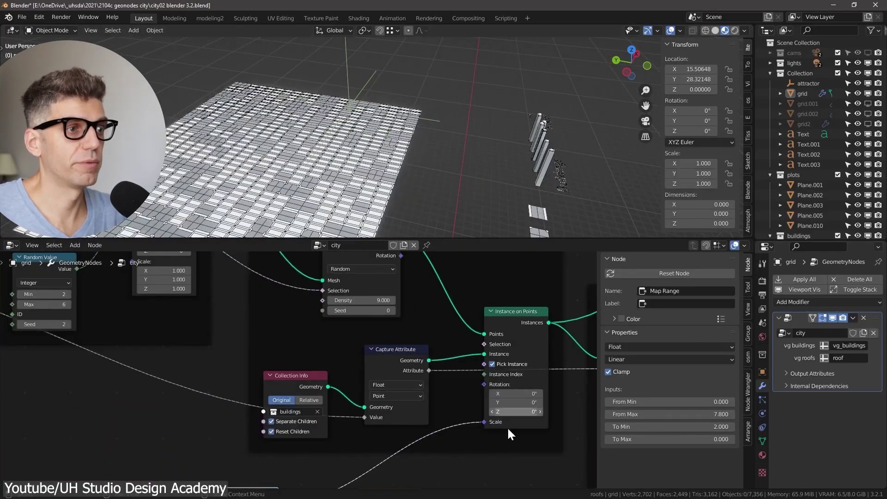
pyautogui.scroll(-3, 239, 320)
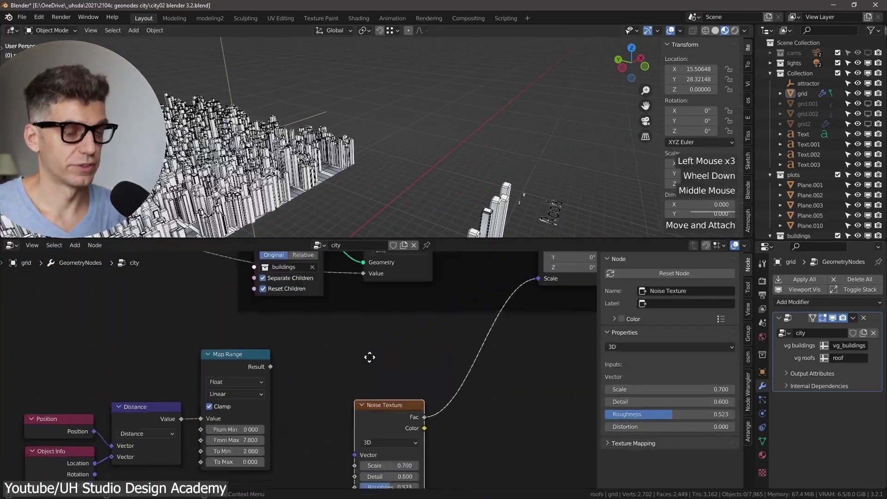
pyautogui.scroll(1, 235, 368)
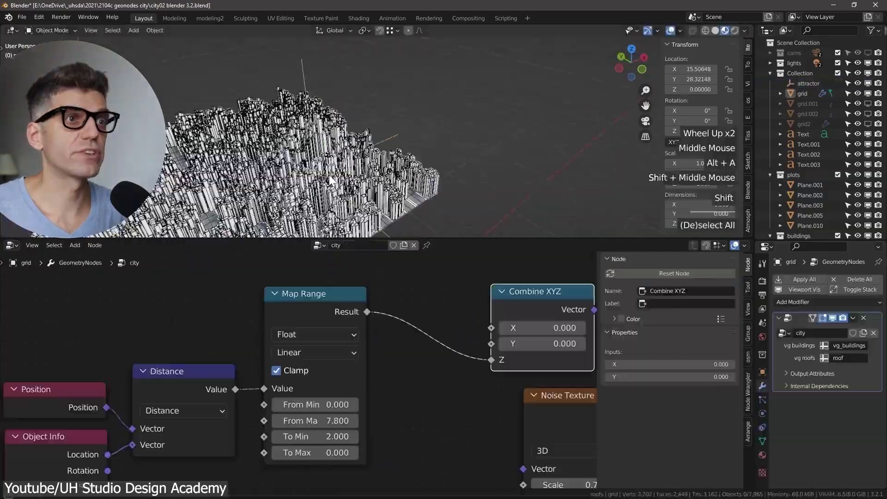
pyautogui.click(294, 369)
pyautogui.scroll(-2, 294, 370)
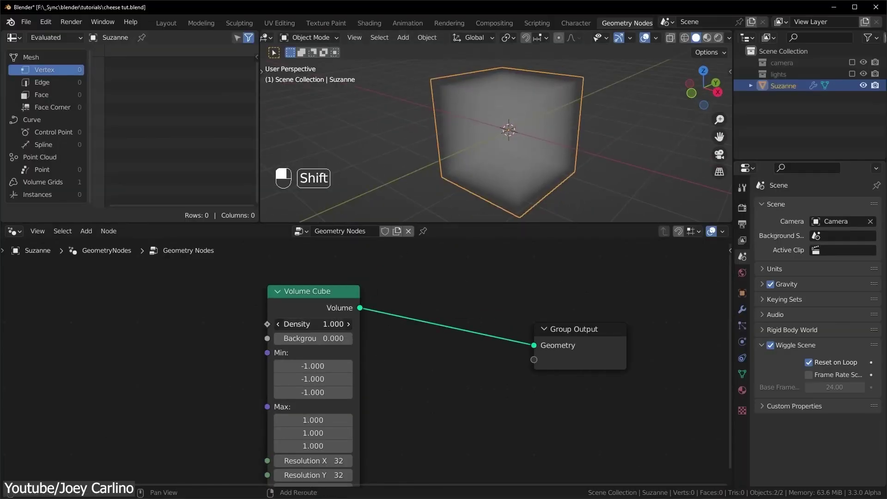
# - Add a Voronoi Texture node and connect its Distance output to the Volume Cube's Density
pyautogui.scroll(2, 325, 326)
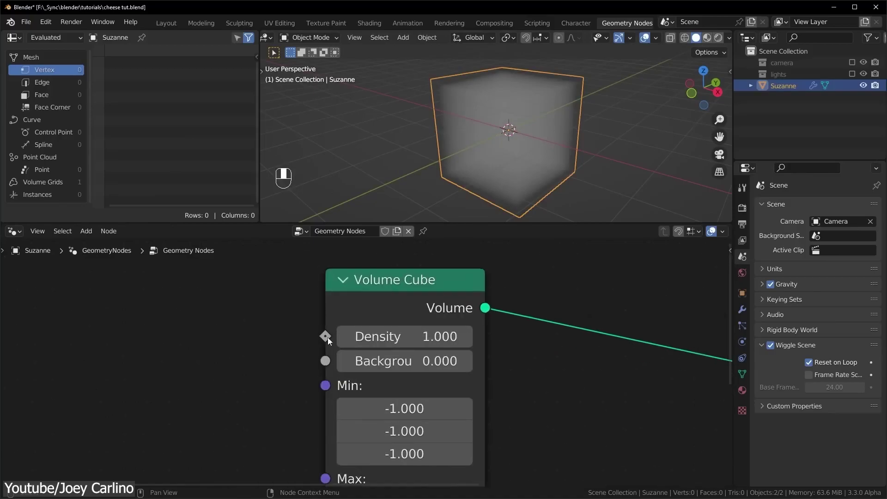
pyautogui.scroll(-1, 328, 337)
pyautogui.hotkey('shift', 'a')
pyautogui.click(161, 341)
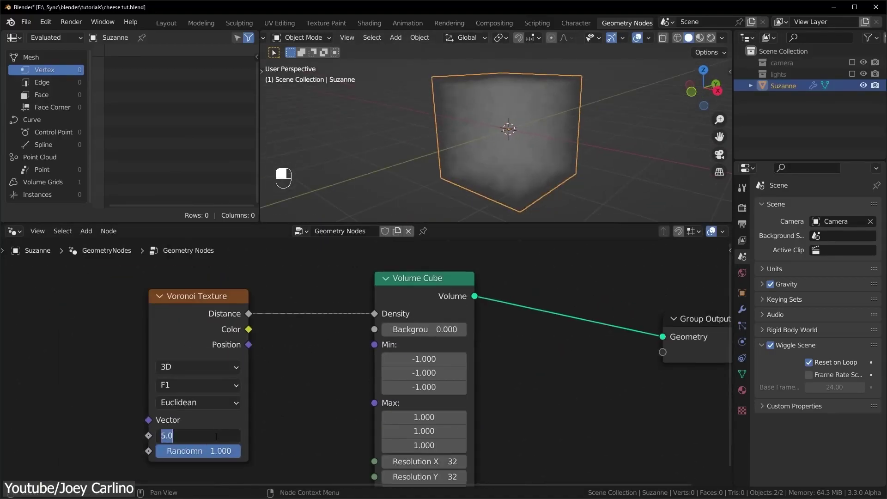
# - Set the math node between the Voronoi Texture and the Volume Cube to Subtract
pyautogui.click(264, 337)
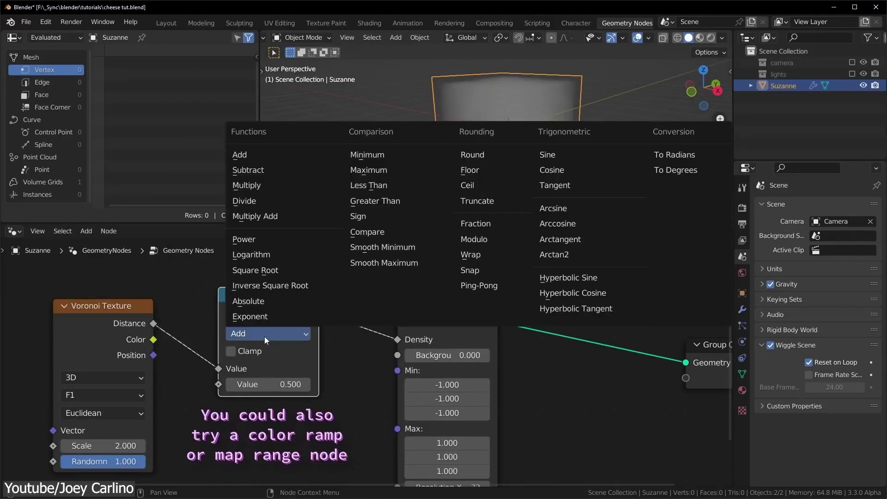
pyautogui.click(253, 170)
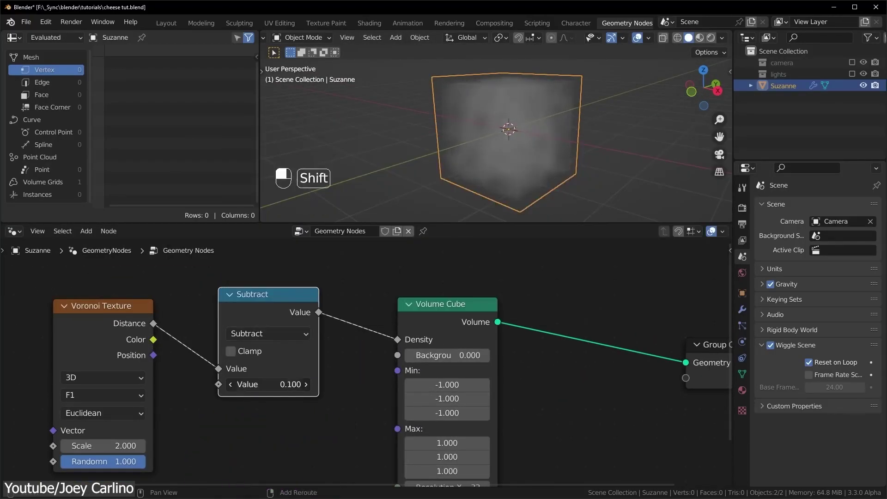
# - Convert the volume with a Volume to Mesh node and set the Volume Cube's resolution to 64 on all three axes
pyautogui.click(614, 473)
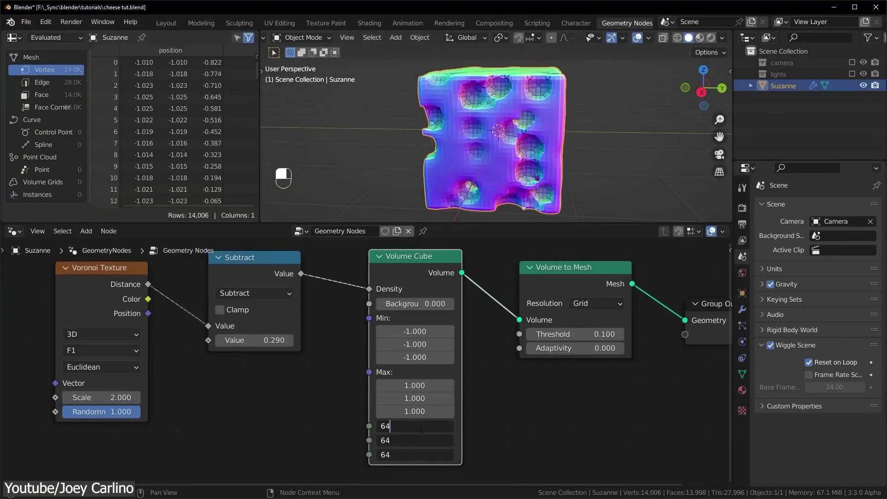
pyautogui.press('Return')
pyautogui.scroll(-2, 594, 397)
pyautogui.click(452, 412)
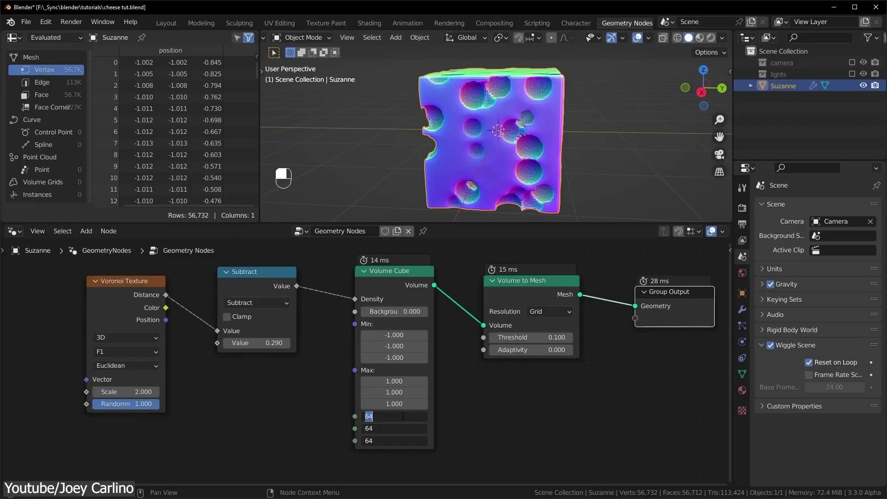
# - Add a subdivision node found by searching "sub" and a Set Shade Smooth node to the mesh output
pyautogui.hotkey('shift', 'a')
pyautogui.write('sub')
pyautogui.press('Return')
pyautogui.click(541, 310)
pyautogui.hotkey('shift', 'a')
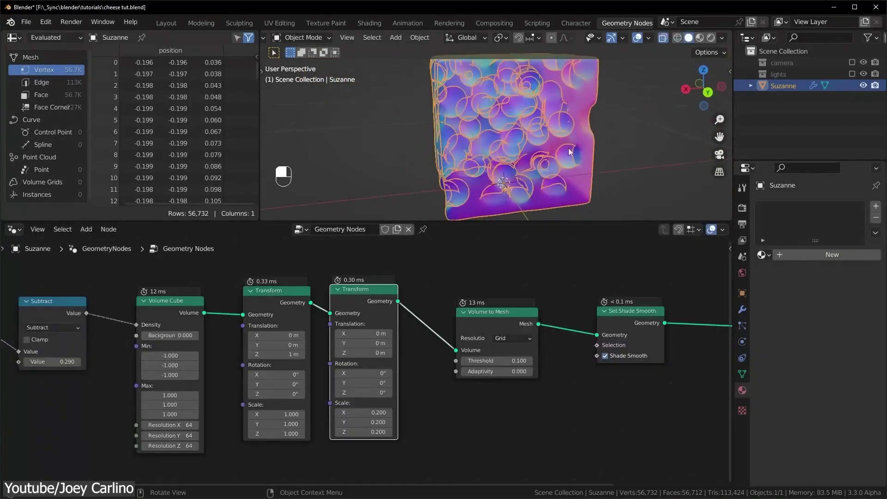
# - Search for a Set Material node for the cheese node tree and create a new material on Suzanne
pyautogui.hotkey('ctrl', 'space')
pyautogui.hotkey('ctrl', 'space')
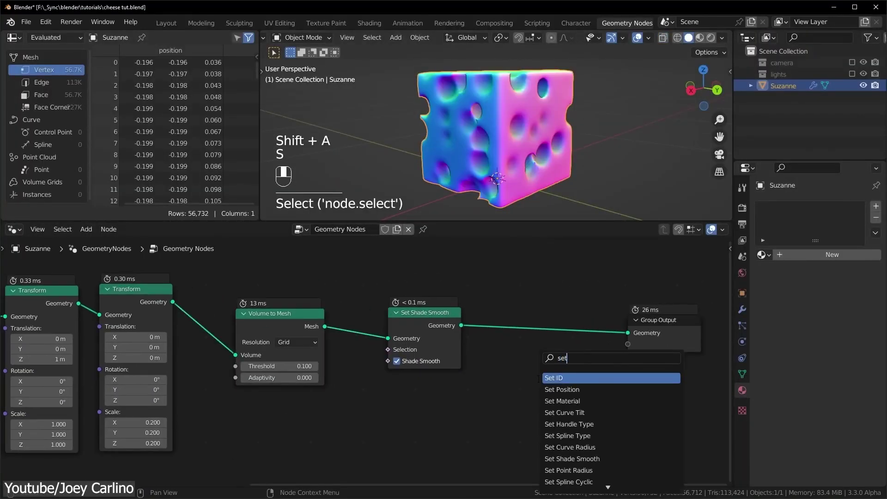
pyautogui.click(816, 255)
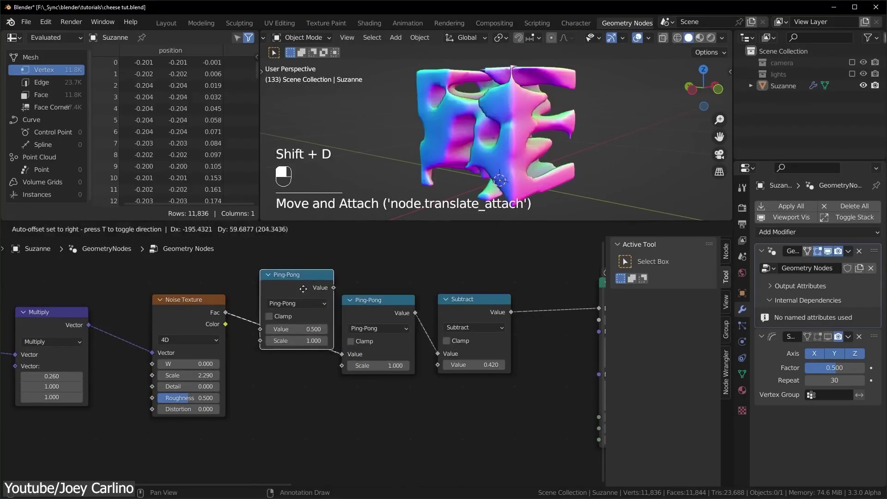
# - Try a duplicated math node set to Multiply between the Noise Texture and Ping-Pong nodes, and dissolve it from the chain
pyautogui.click(303, 289)
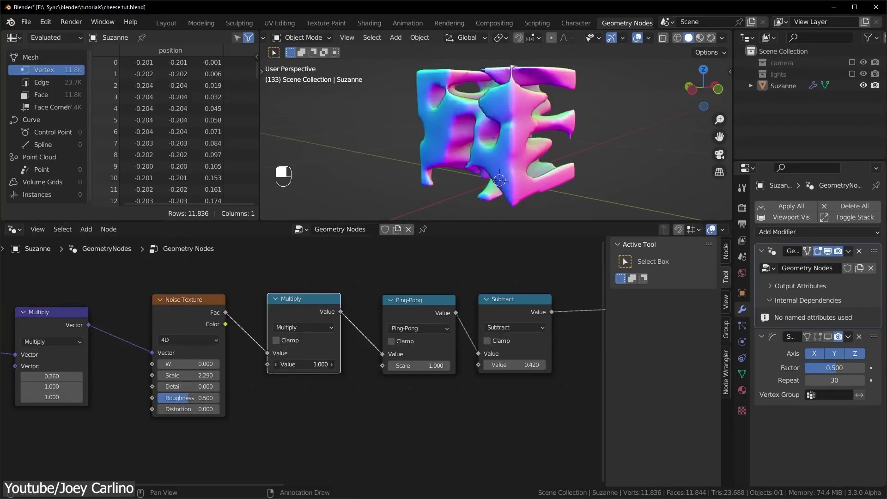
pyautogui.hotkey('ctrl', 'x')
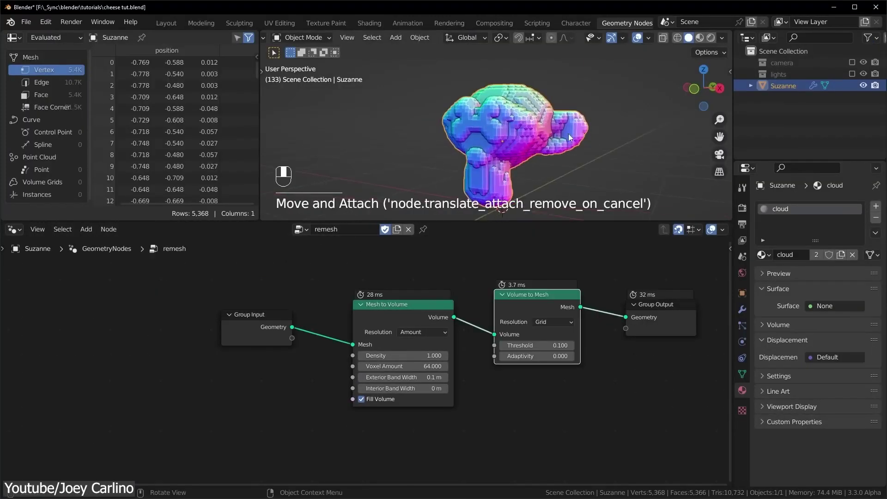
# - Join a transformed Suzanne copy, offset about 1.64 m in X and rotated 84.8° in Y, before Mesh to Volume, and toggle wireframe display
pyautogui.click(817, 231)
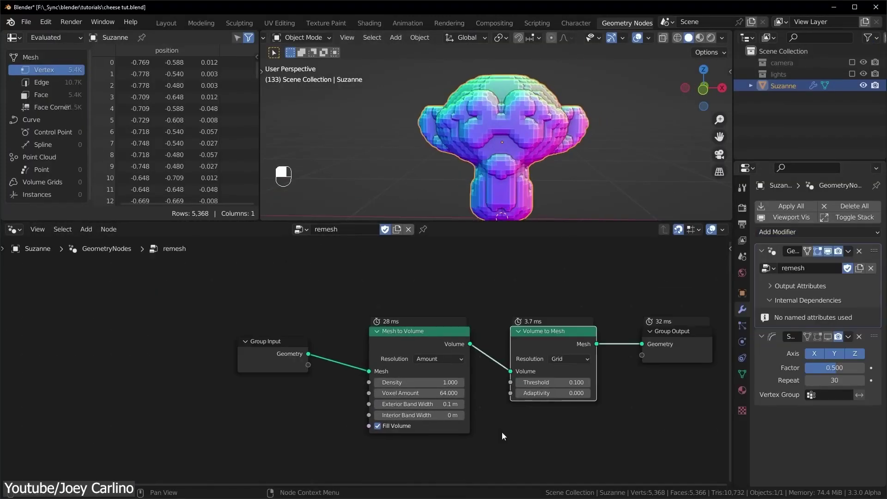
pyautogui.hotkey('shift', 'a')
pyautogui.click(408, 351)
pyautogui.hotkey('shift', 'a')
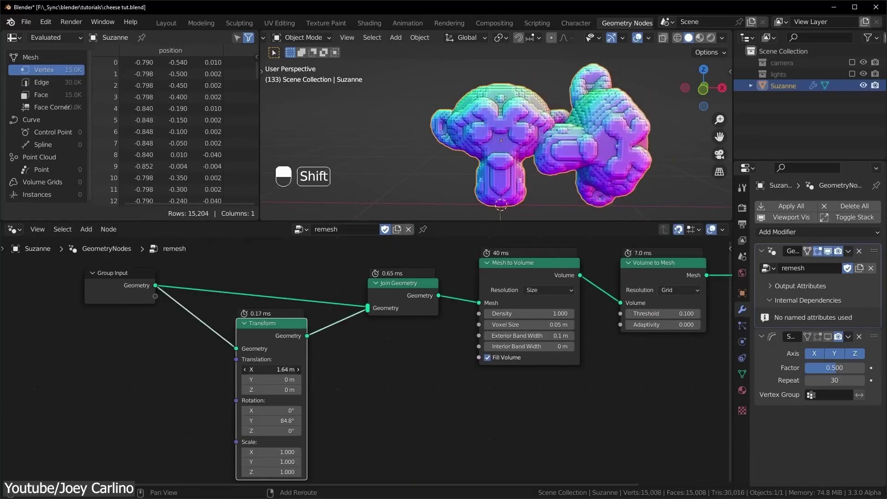
pyautogui.hotkey('shift', 'z')
pyautogui.moveTo(453, 133); pyautogui.dragTo(542, 130, button='middle')
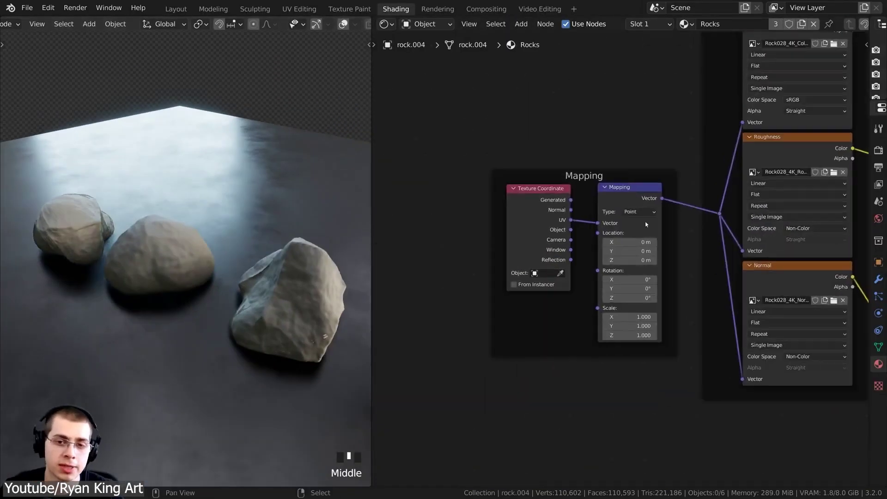
# - Examine the rock's mesh in Edit Mode and how the rock texture maps onto its surface
pyautogui.press('Tab')
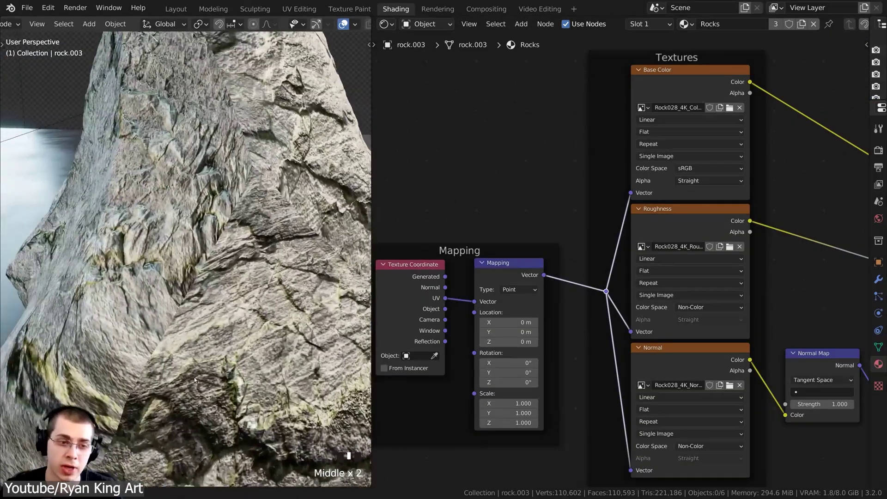
pyautogui.press('Tab')
pyautogui.press('Tab')
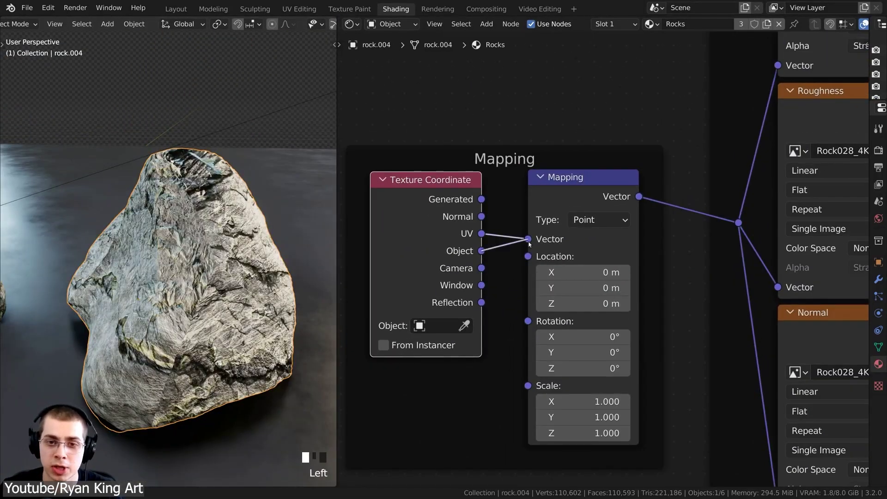
# - Project the rock textures with Box mapping from Object coordinates, and set the Base Color texture's blend to 0.2
pyautogui.click(489, 174)
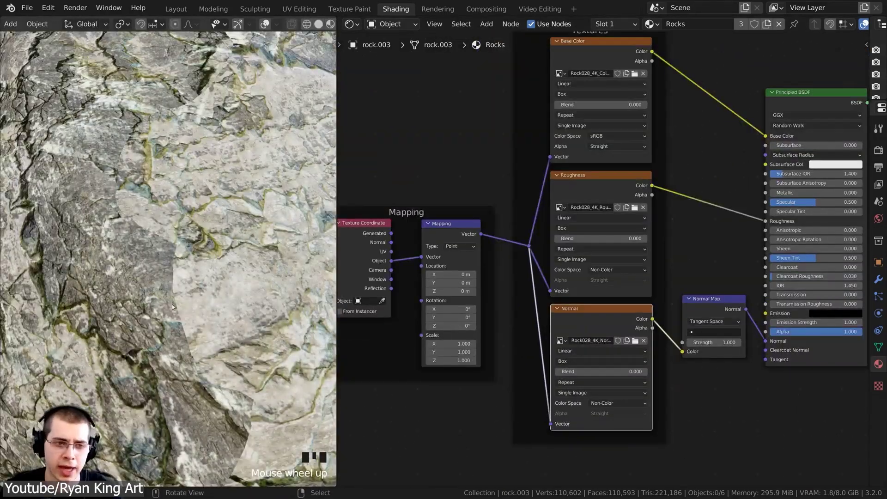
pyautogui.doubleClick(541, 224)
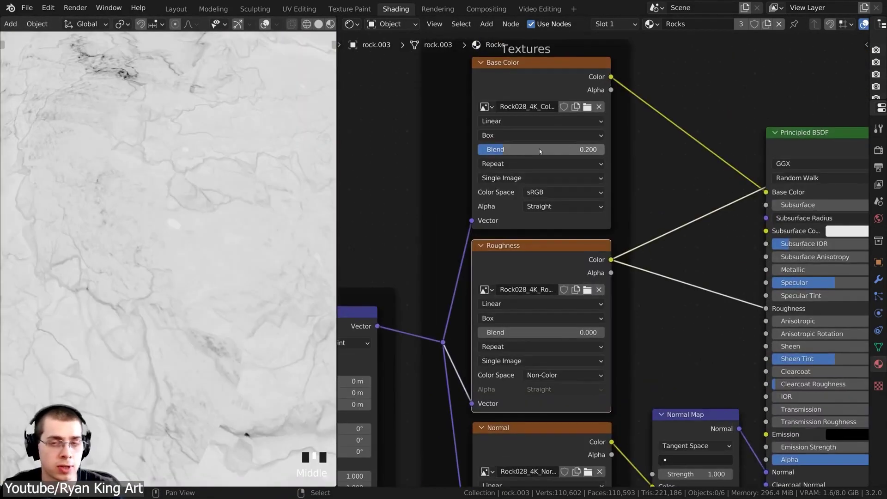
pyautogui.moveTo(570, 385); pyautogui.dragTo(577, 288, button='middle')
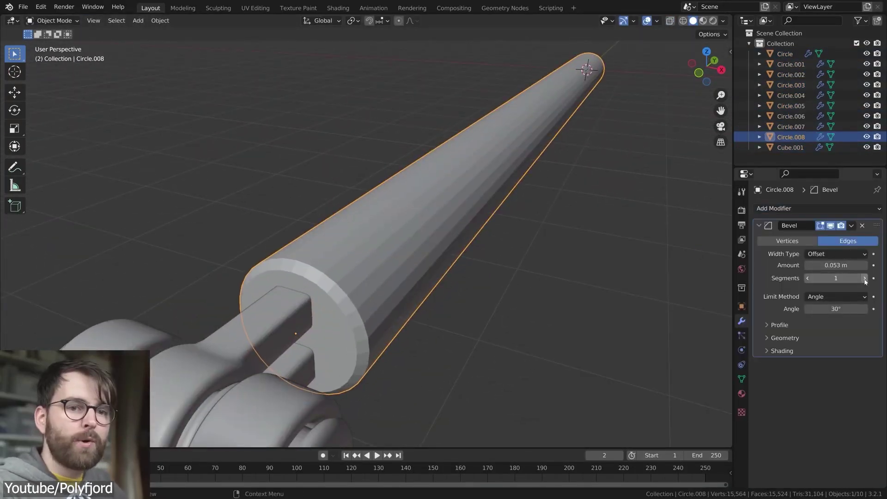
# - Increase the number of Bevel modifier segments on the selected cylindrical leg part
pyautogui.click(864, 278)
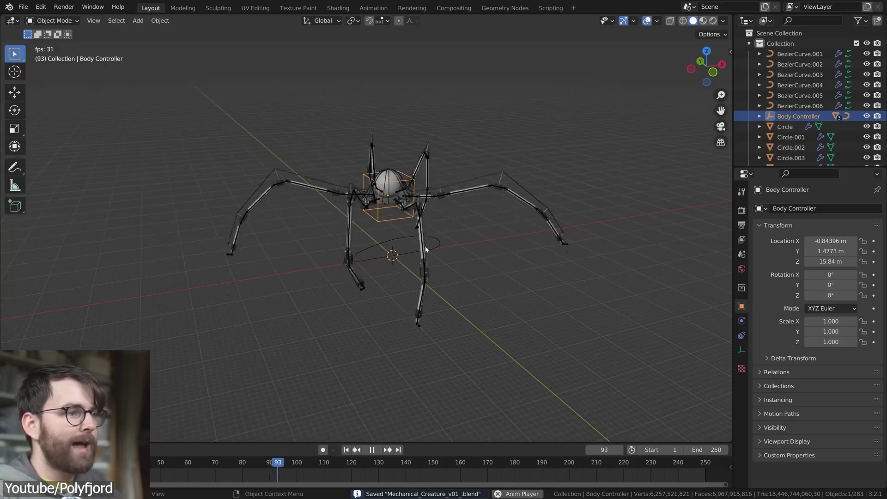
# - Move the Body Controller of the mechanical creature while the animation plays
pyautogui.press('g')
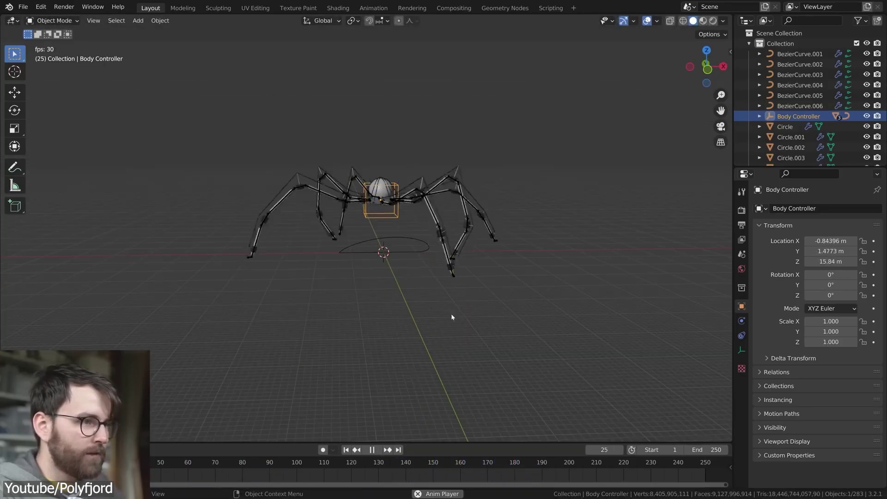